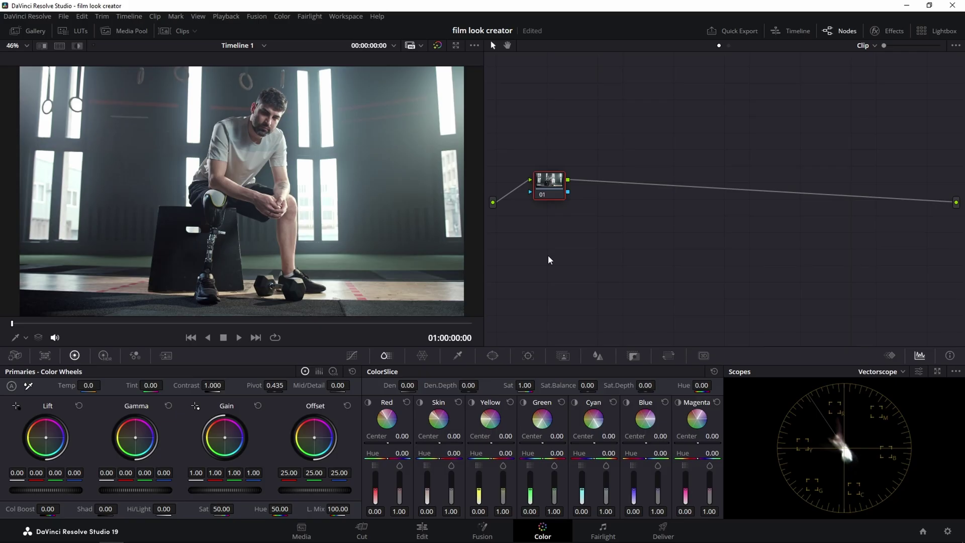
# - Save the film look creator project with Ctrl+S
pyautogui.hotkey('ctrl', 's')
# - Add two serial nodes after node 01 and label node 01 'exposicion'
pyautogui.hotkey('alt', 's')
pyautogui.hotkey('alt', 's')
pyautogui.click(550, 187)
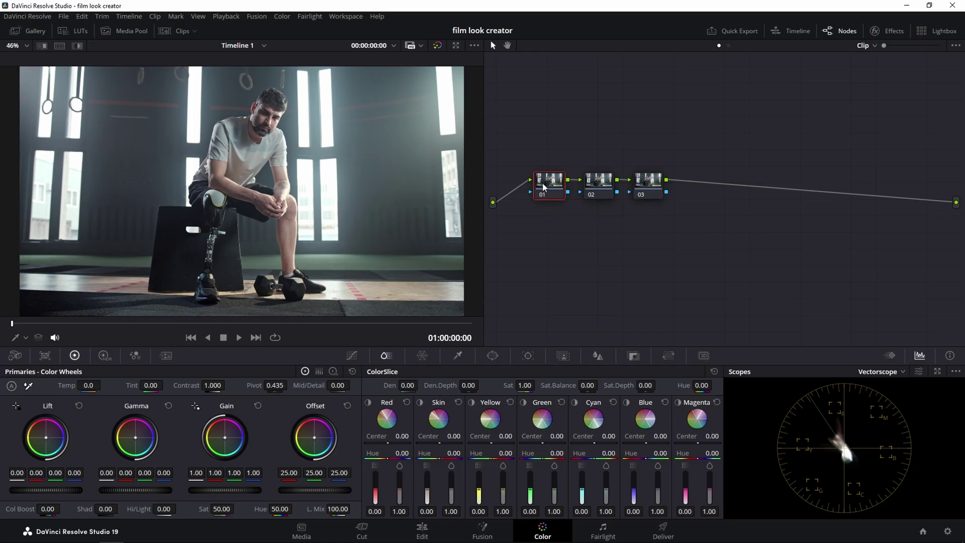
pyautogui.rightClick(550, 186)
pyautogui.click(554, 205)
pyautogui.write('exposio')
pyautogui.write('ion')
pyautogui.press('Return')
# - Label nodes 02 'contraste' and 03 'balance', then add node 04 with a layer node below it
pyautogui.rightClick(589, 187)
pyautogui.press('Escape')
pyautogui.write('traste')
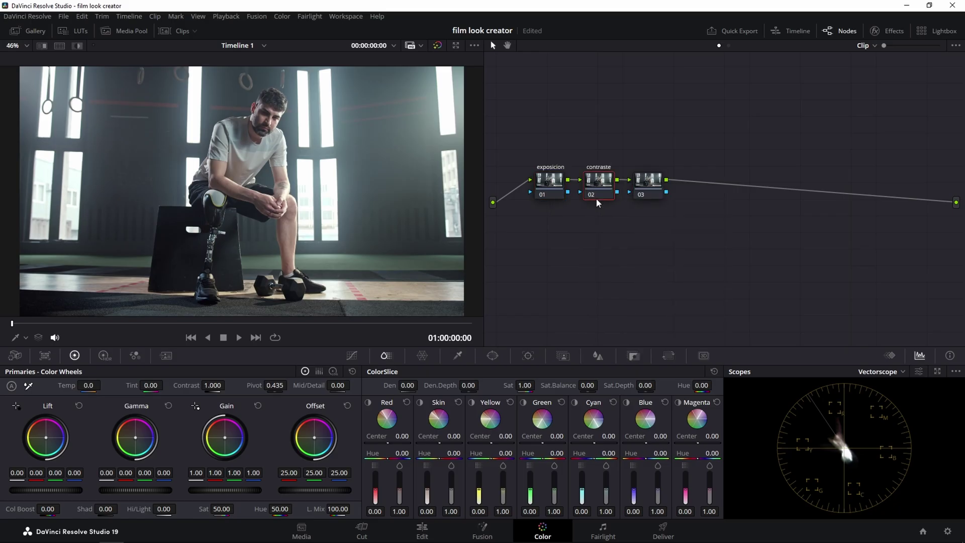
pyautogui.rightClick(642, 189)
pyautogui.click(650, 200)
pyautogui.write('balance')
pyautogui.hotkey('alt', 's')
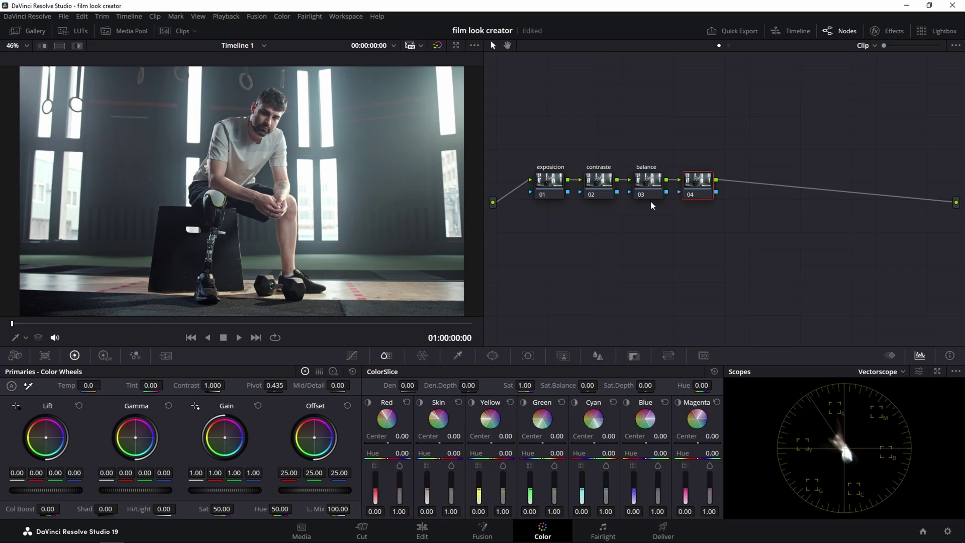
pyautogui.hotkey('alt', 'l')
# - Nudge the layered nodes up and label node 04 'look' and node 05 'ajuste'
pyautogui.moveTo(680, 150); pyautogui.dragTo(704, 270)
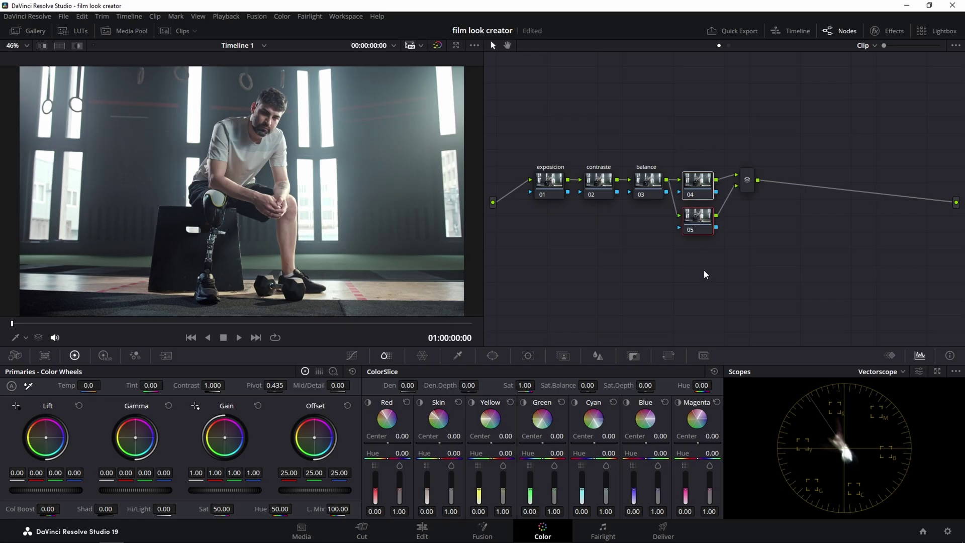
pyautogui.moveTo(698, 188); pyautogui.dragTo(698, 173)
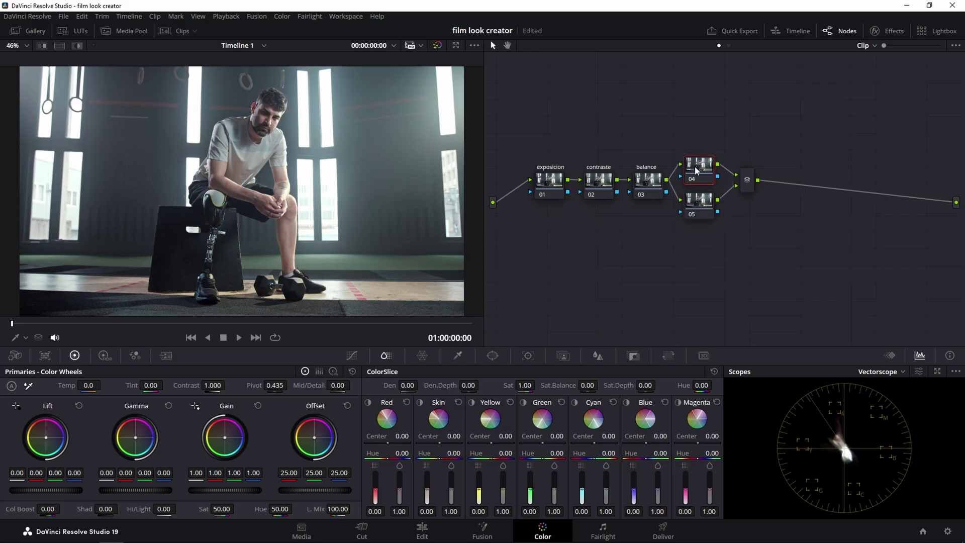
pyautogui.rightClick(696, 170)
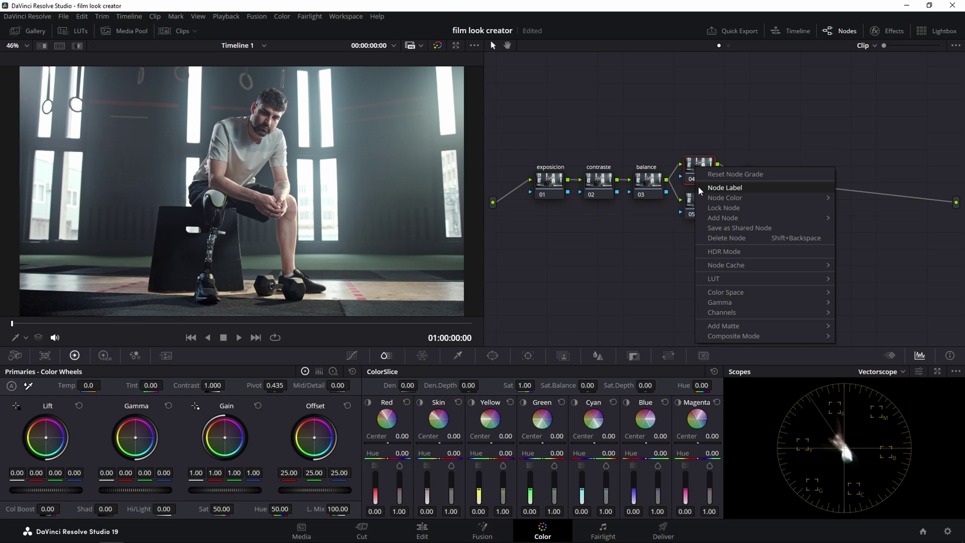
pyautogui.click(698, 187)
pyautogui.write('look')
pyautogui.click(701, 219)
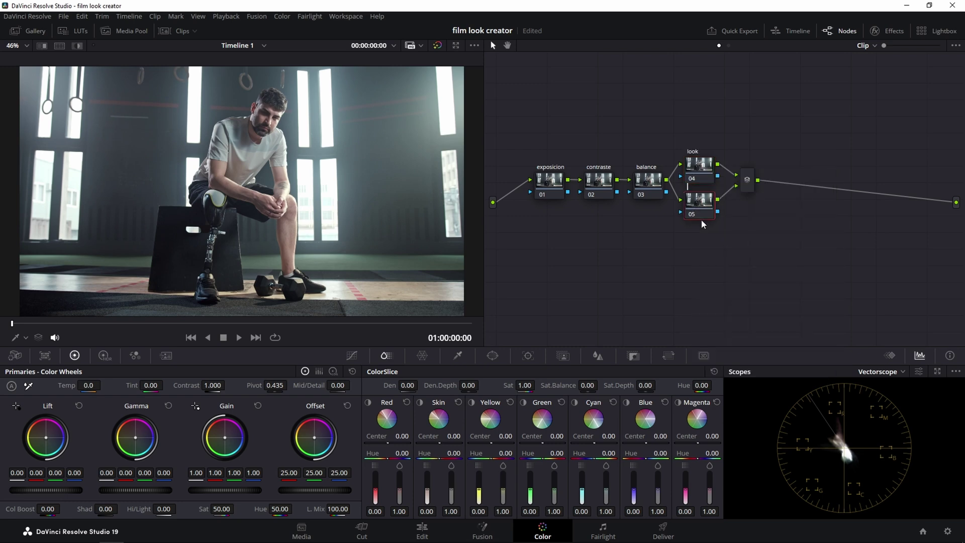
pyautogui.write('ajuste')
# - Add a serial node after the mixer and label it 'film look'
pyautogui.click(738, 190)
pyautogui.hotkey('alt', 's')
pyautogui.rightClick(797, 182)
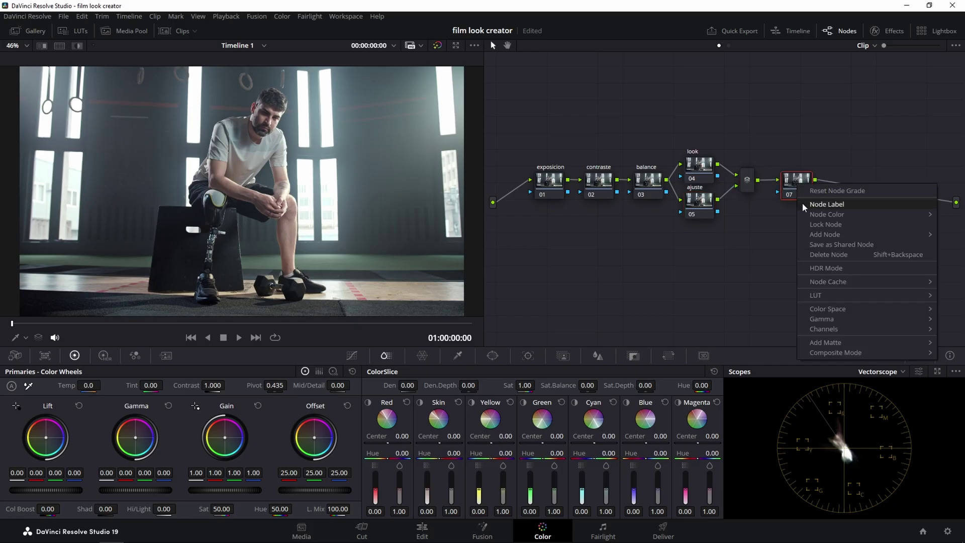
pyautogui.click(802, 203)
pyautogui.write('film lo')
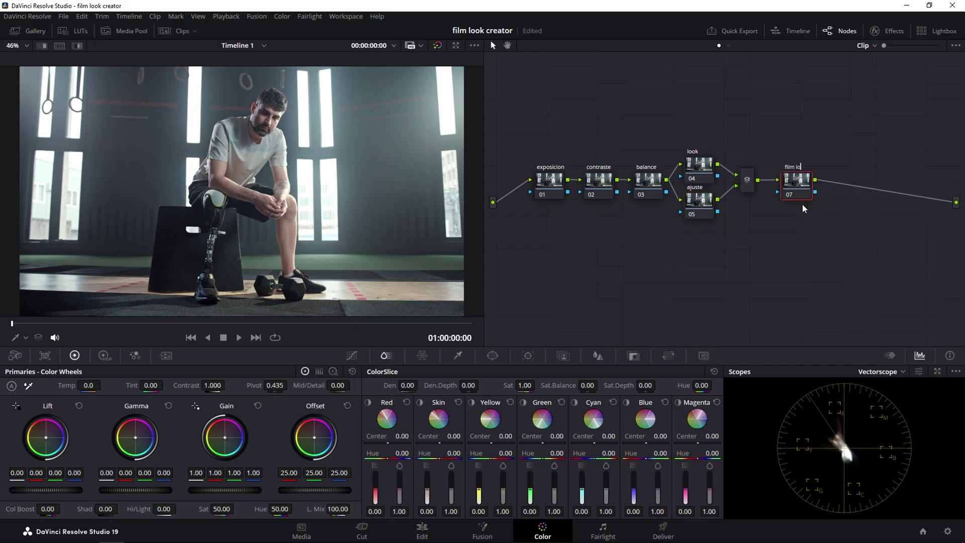
pyautogui.write('ok')
pyautogui.press('Return')
# - Add node 08 after film look with a parallel node 09 feeding a mixer
pyautogui.hotkey('alt', 's')
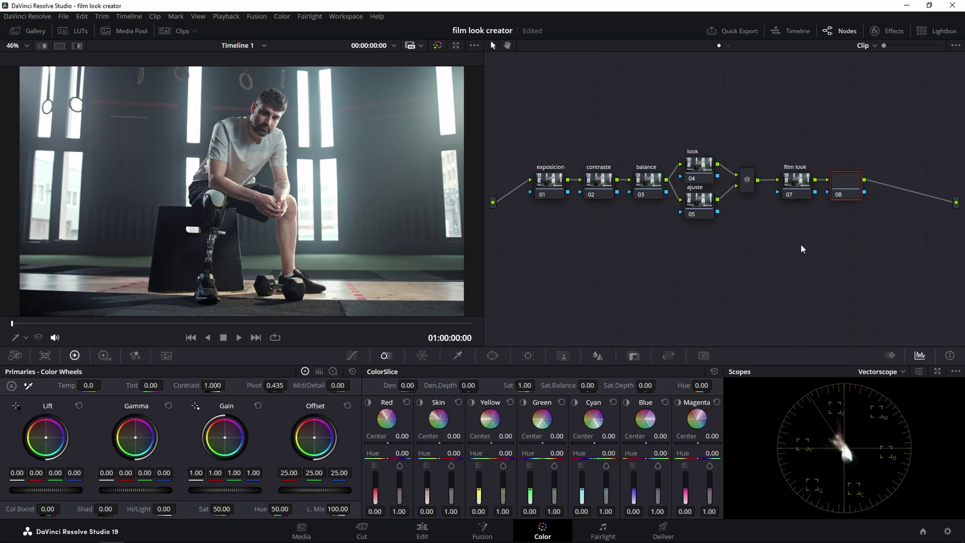
pyautogui.hotkey('alt', 'l')
pyautogui.hotkey('ctrl', 'z')
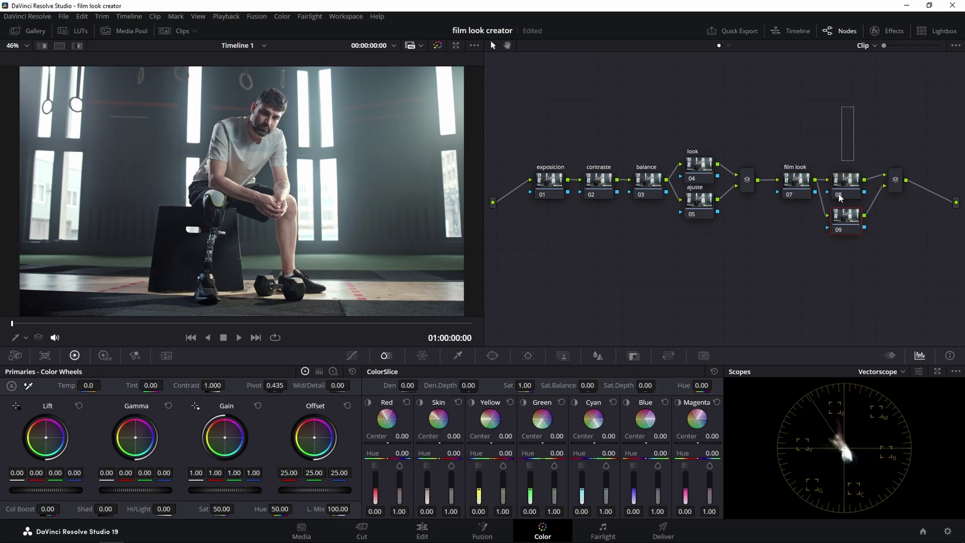
pyautogui.hotkey('alt', 'p')
# - Label node 08 'piel' and node 09 'densidad'
pyautogui.rightClick(847, 159)
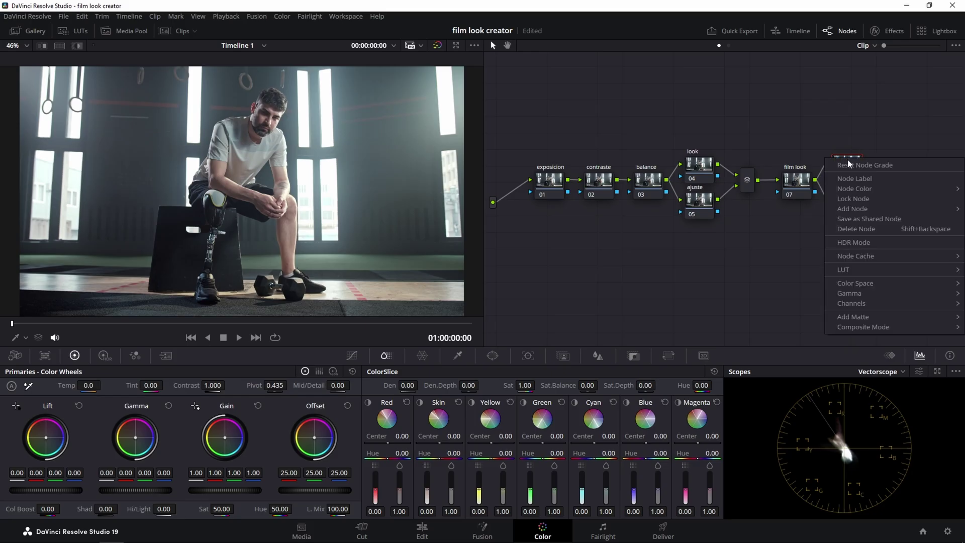
pyautogui.click(843, 179)
pyautogui.write('el')
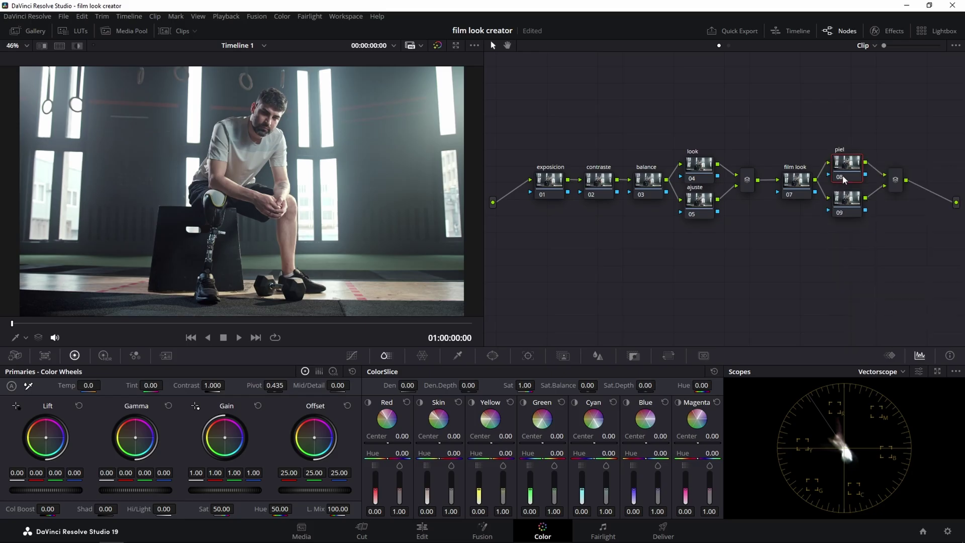
pyautogui.rightClick(844, 199)
pyautogui.click(839, 216)
pyautogui.write('densidad')
# - Push the look node's Lift toward teal (R -0.05, G 0.01, B 0.03) and compare it on and off
pyautogui.click(693, 164)
pyautogui.moveTo(47, 441); pyautogui.dragTo(47, 438)
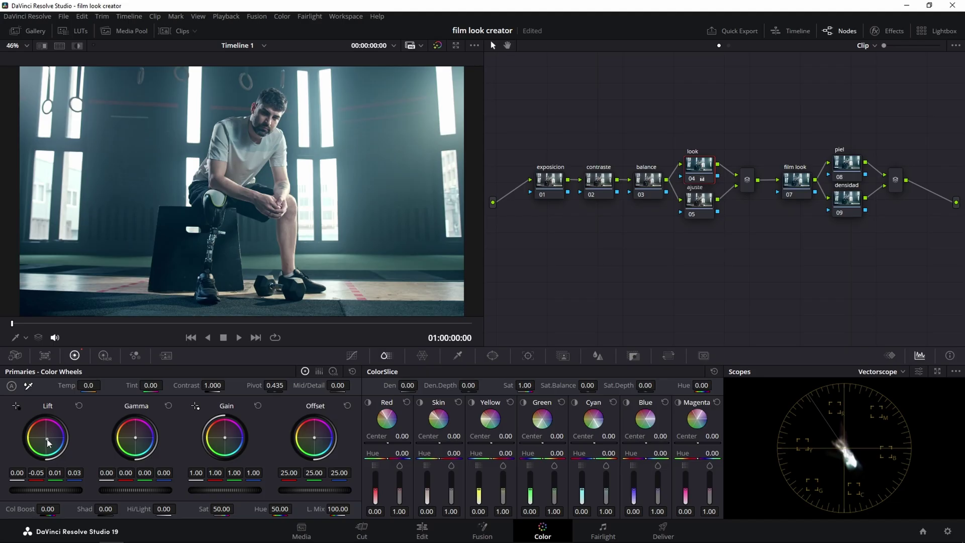
pyautogui.click(693, 182)
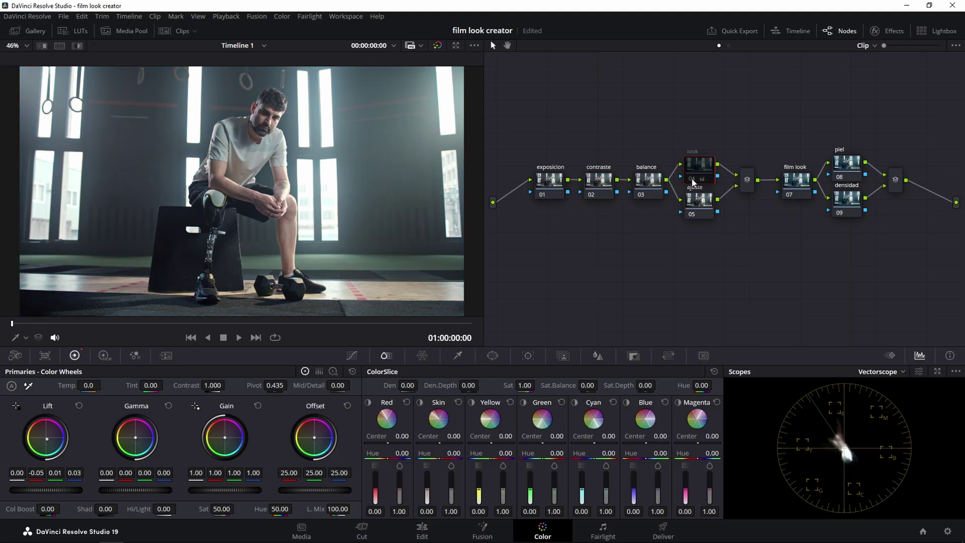
pyautogui.click(693, 182)
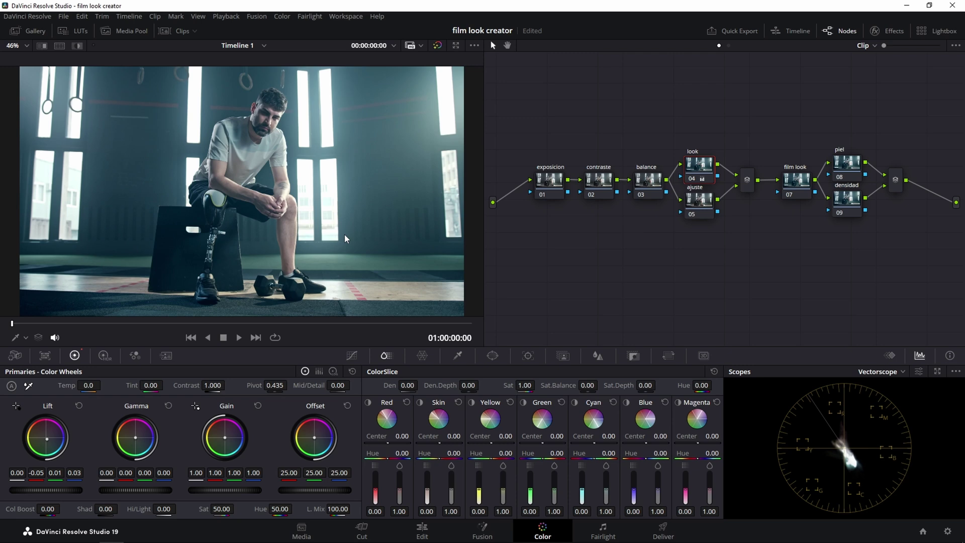
# - Warm the ajuste node's Log Shadow wheel to 0.11, -0.03, -0.07, compare, and fit the frame
pyautogui.scroll(2, 254, 209)
pyautogui.scroll(2, 254, 209)
pyautogui.scroll(2, 254, 209)
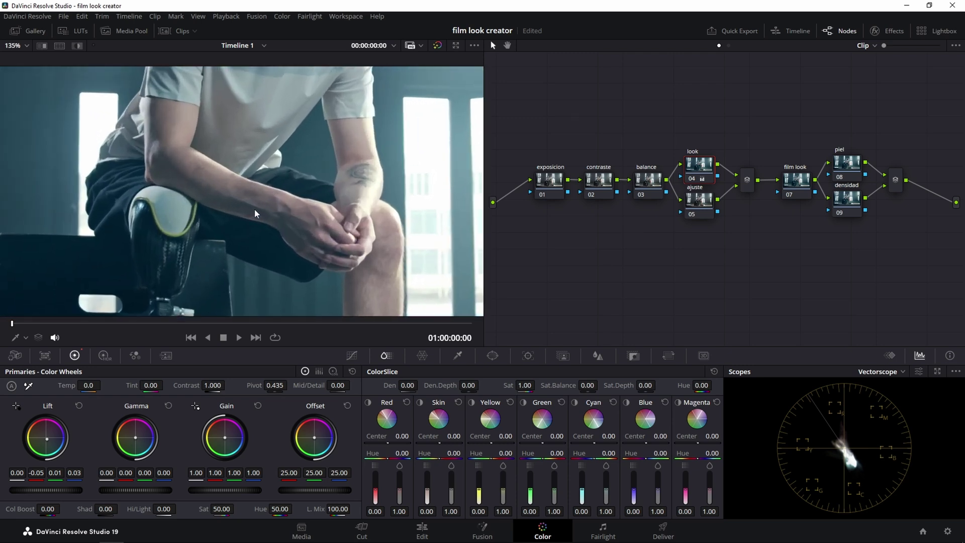
pyautogui.scroll(2, 254, 209)
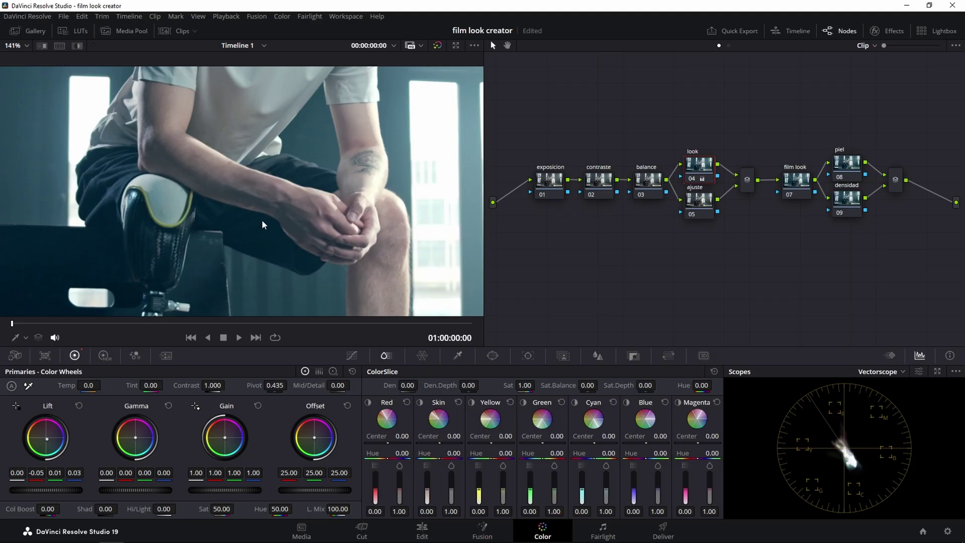
pyautogui.click(692, 202)
pyautogui.click(333, 374)
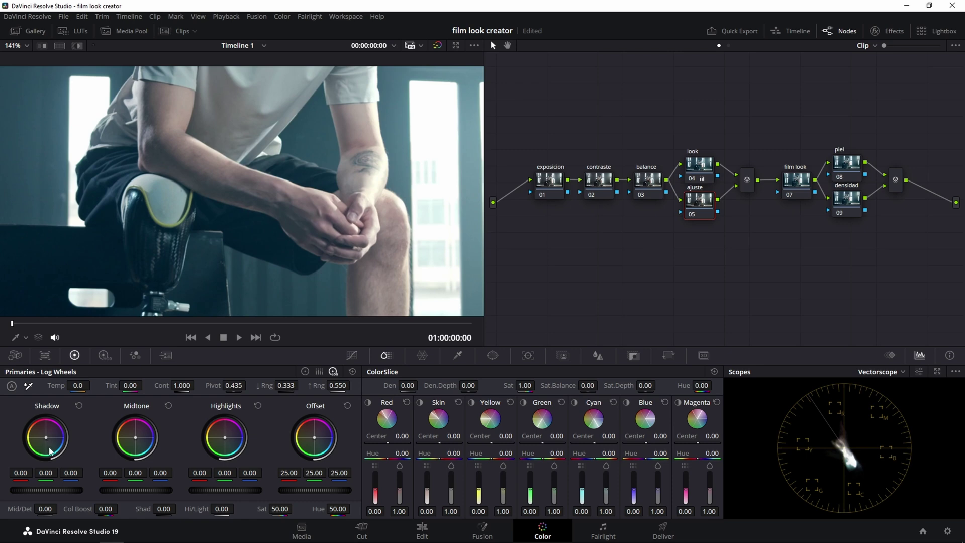
pyautogui.moveTo(50, 450); pyautogui.dragTo(47, 448)
pyautogui.click(693, 214)
pyautogui.click(693, 214)
pyautogui.click(693, 214)
pyautogui.click(693, 214)
pyautogui.hotkey('shift', 'z')
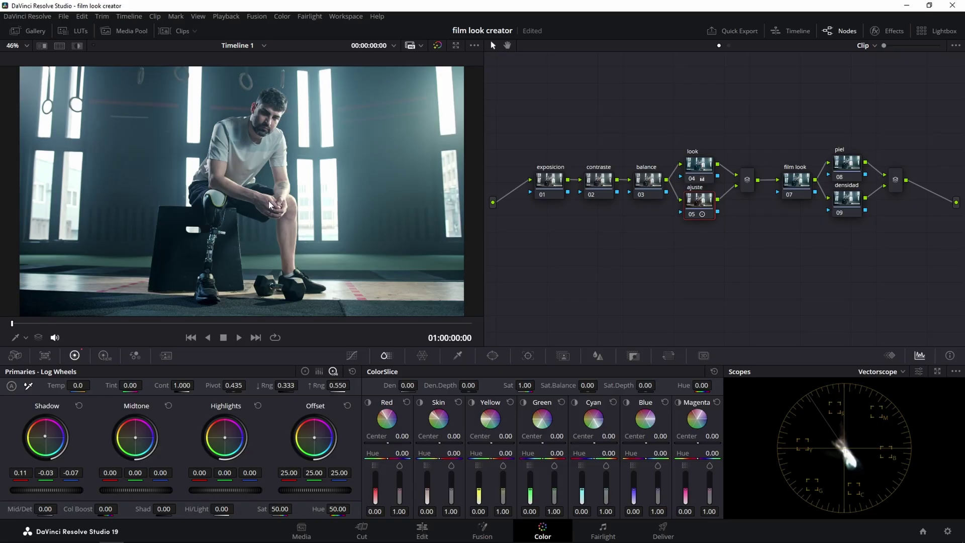
pyautogui.click(437, 46)
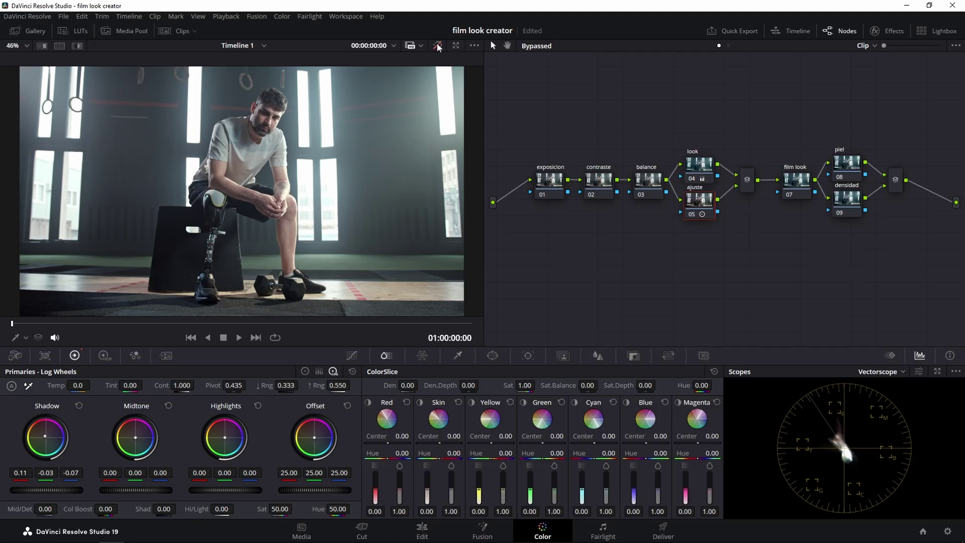
pyautogui.click(438, 46)
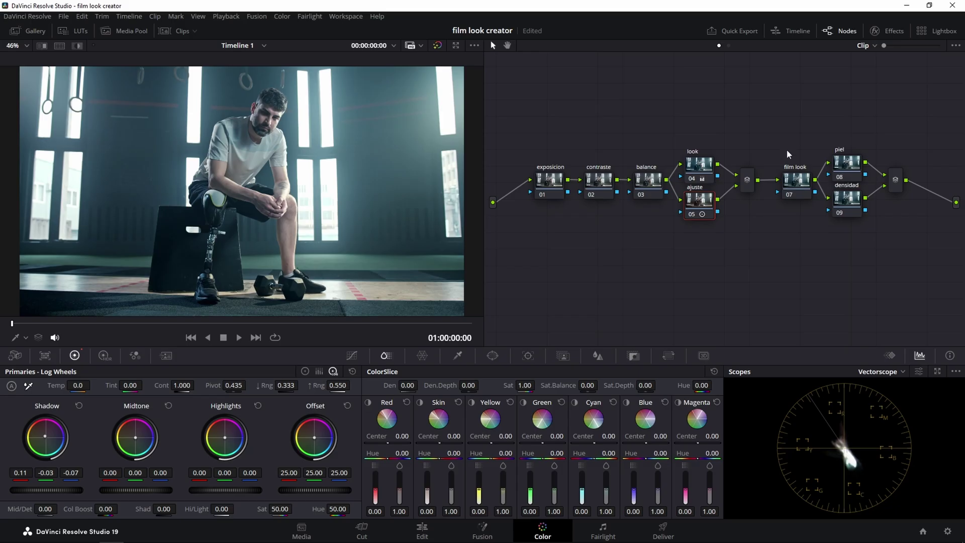
pyautogui.click(797, 183)
# - Drag Film Look Creator from Effects onto the film look node and choose the Clean Slate preset
pyautogui.click(886, 31)
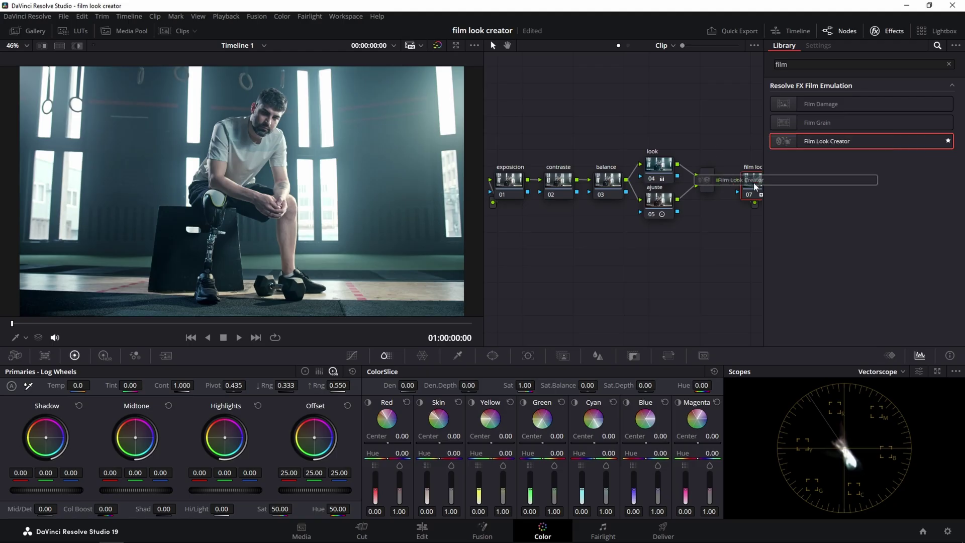
pyautogui.moveTo(762, 176); pyautogui.dragTo(752, 182)
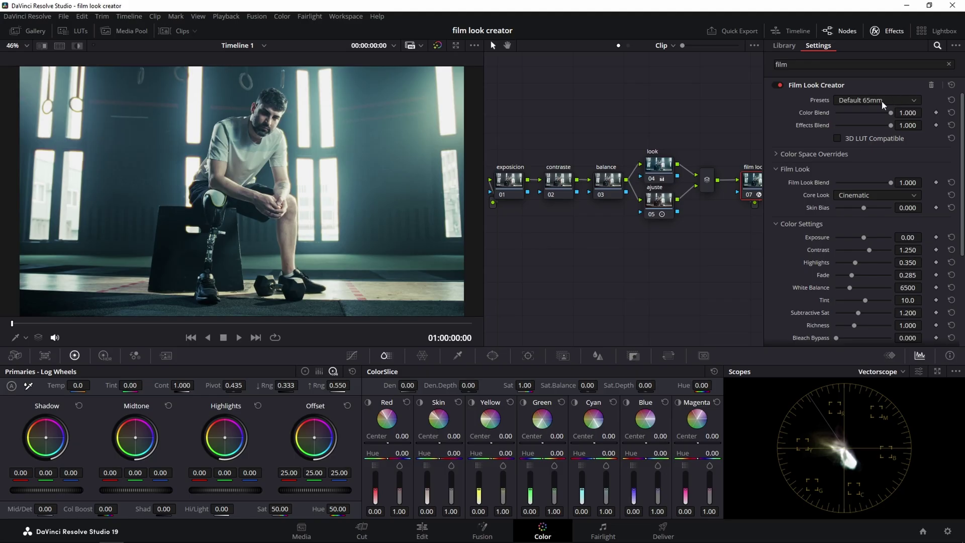
pyautogui.click(862, 101)
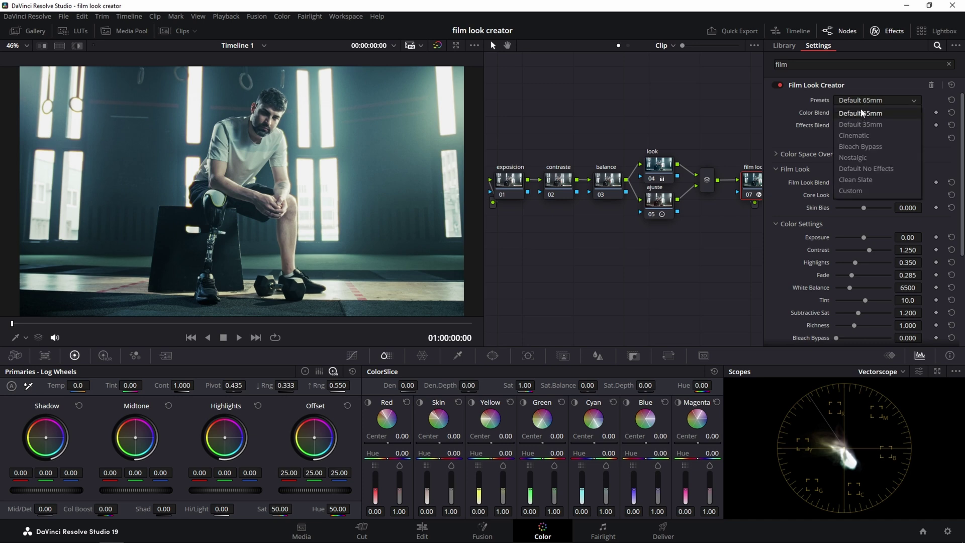
pyautogui.click(853, 180)
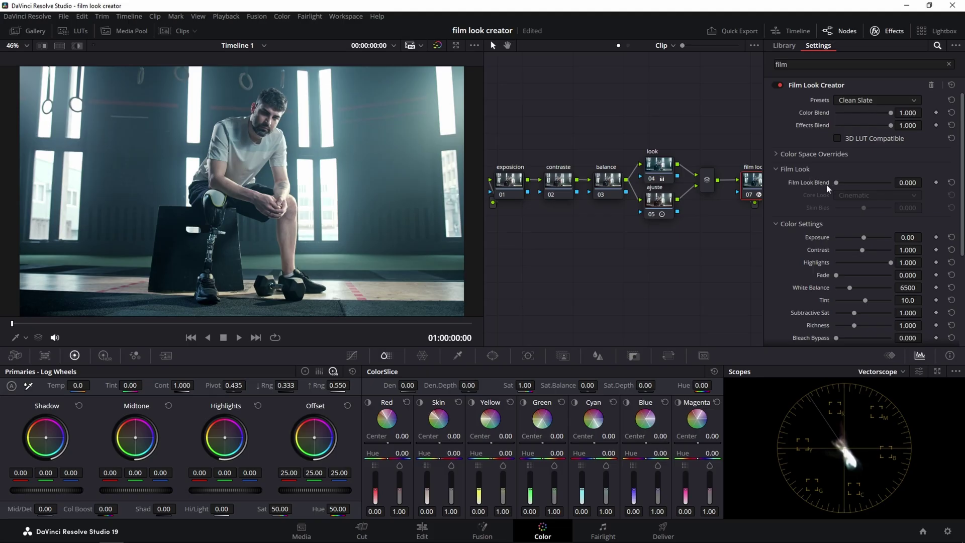
# - Set Film Look Blend to 1.000 with the Rochester core look and Skin Bias reset to zero
pyautogui.moveTo(837, 183); pyautogui.dragTo(896, 184)
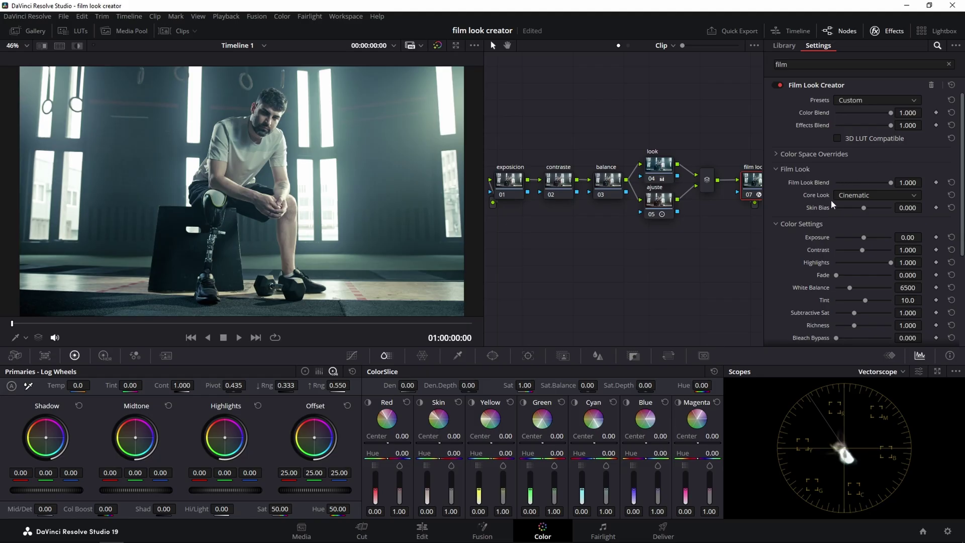
pyautogui.click(848, 198)
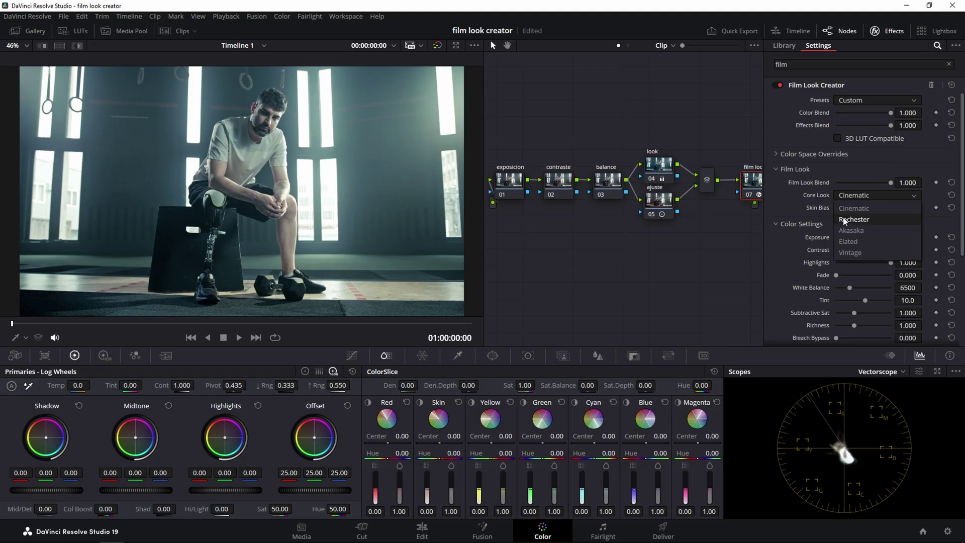
pyautogui.click(844, 219)
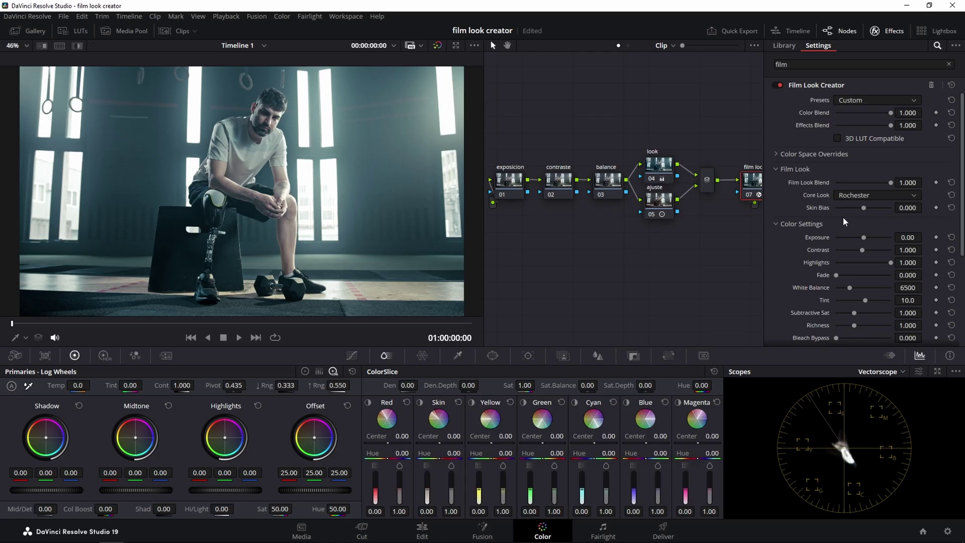
pyautogui.moveTo(862, 207)
pyautogui.mouseDown()
pyautogui.moveTo(848, 213)
pyautogui.moveTo(881, 215)
pyautogui.mouseUp()
pyautogui.click(951, 208)
# - Expand the Vignette section and enable the vignette at Amount 0.250
pyautogui.scroll(-5, 792, 232)
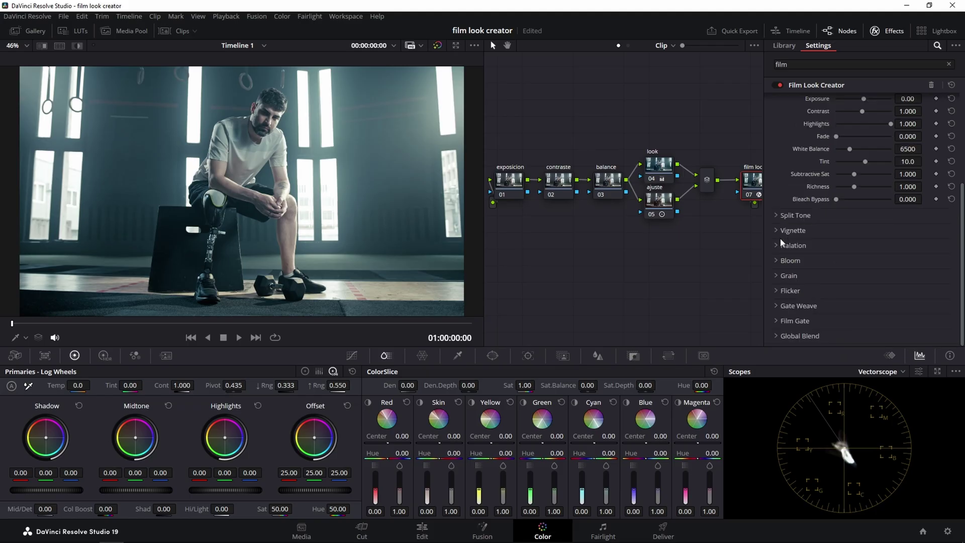
pyautogui.click(777, 229)
pyautogui.click(837, 245)
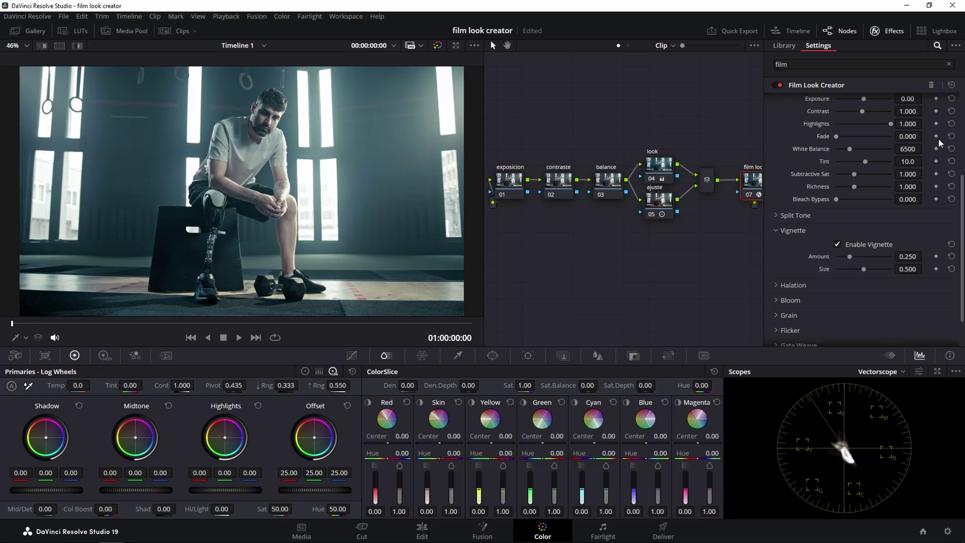
# - Raise the contraste node's Contrast to 1.150 and lower its Pivot to 0.339
pyautogui.click(893, 32)
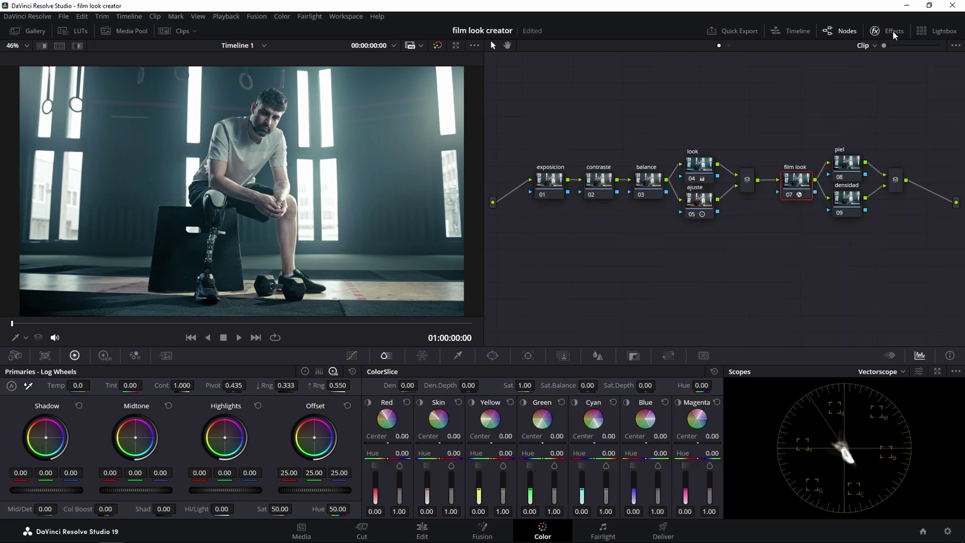
pyautogui.click(601, 184)
pyautogui.moveTo(157, 385); pyautogui.dragTo(196, 385)
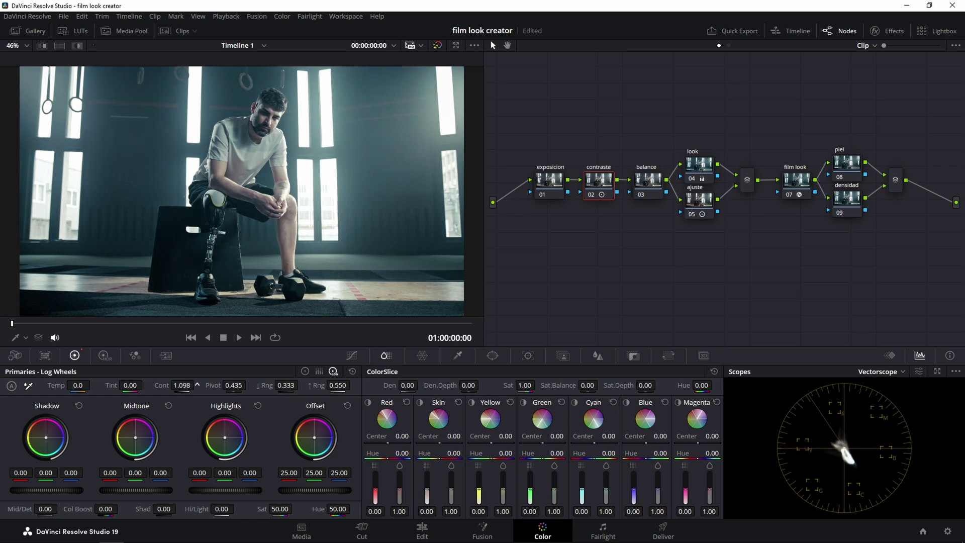
pyautogui.moveTo(197, 385); pyautogui.dragTo(197, 385)
pyautogui.moveTo(213, 384); pyautogui.dragTo(249, 385)
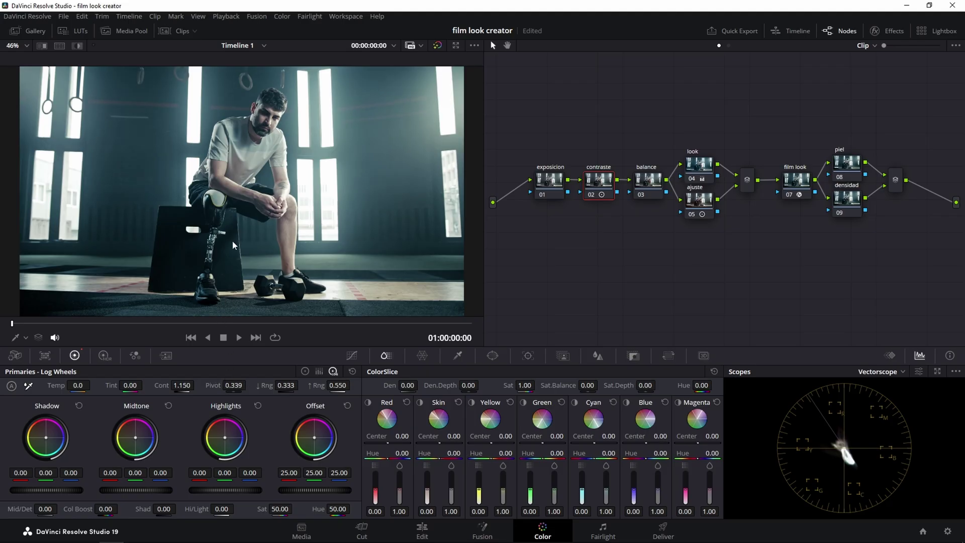
# - Toggle the contraste node to compare, save the project, and select the exposicion node
pyautogui.click(594, 196)
pyautogui.click(593, 196)
pyautogui.hotkey('ctrl', 's')
pyautogui.click(554, 184)
# - In Color Wheels mode, drag the exposicion node's Hi/Light down to -30.50
pyautogui.click(304, 371)
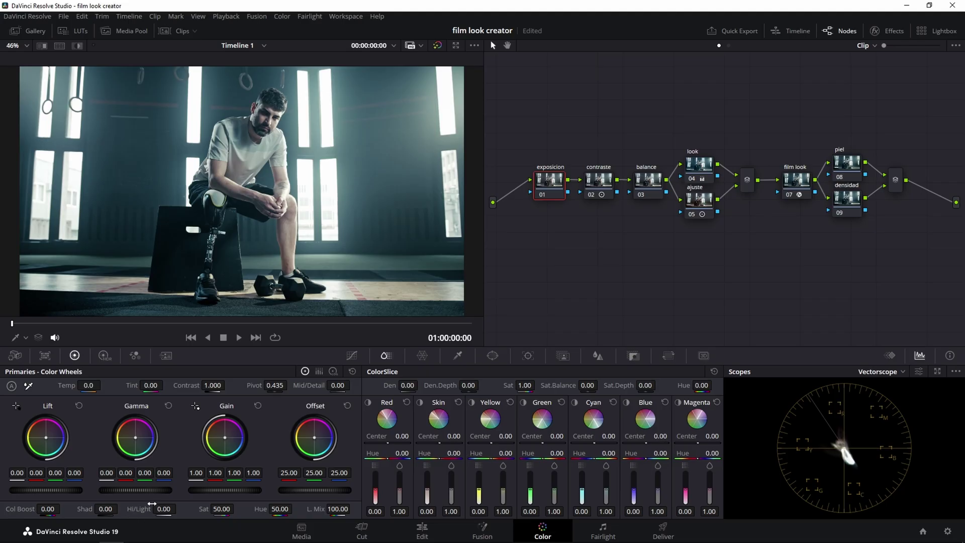
pyautogui.moveTo(152, 503)
pyautogui.mouseDown()
pyautogui.moveTo(93, 503)
pyautogui.moveTo(105, 503)
pyautogui.mouseUp()
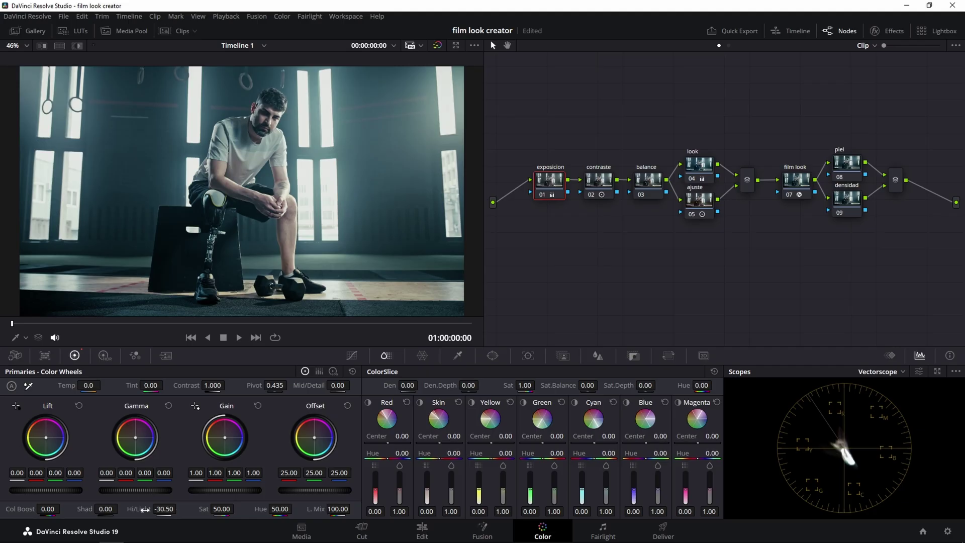
pyautogui.click(644, 184)
pyautogui.moveTo(316, 441); pyautogui.dragTo(318, 442)
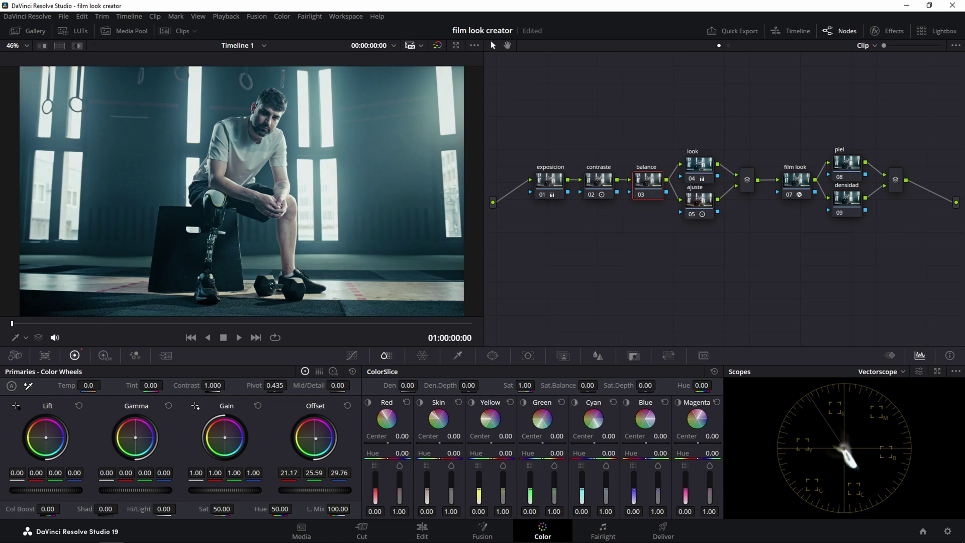
pyautogui.click(347, 405)
pyautogui.moveTo(316, 440); pyautogui.dragTo(312, 435)
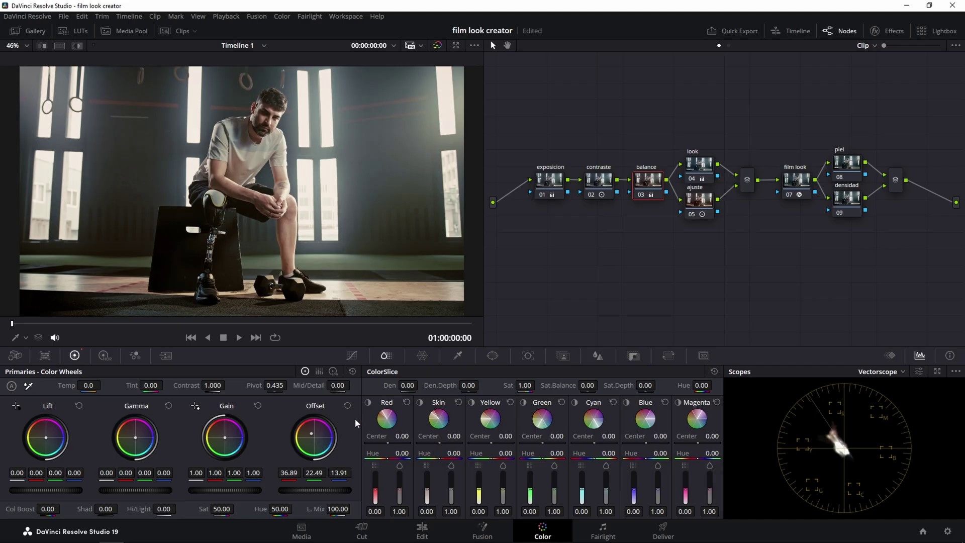
pyautogui.click(347, 405)
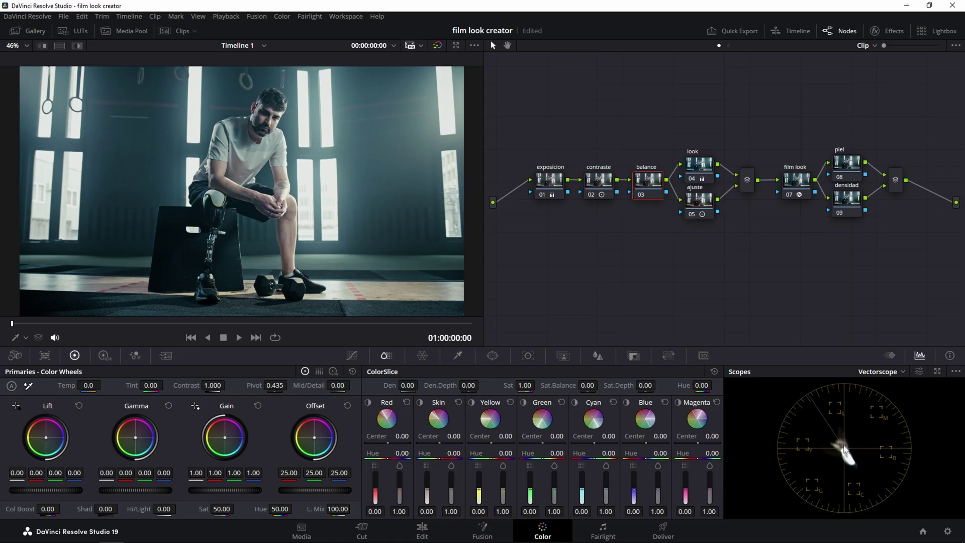
# - Raise the ColorSlice Skin density on node 08 piel, compare it toggled off and on, then select node 09
pyautogui.click(846, 169)
pyautogui.moveTo(845, 166); pyautogui.dragTo(846, 162)
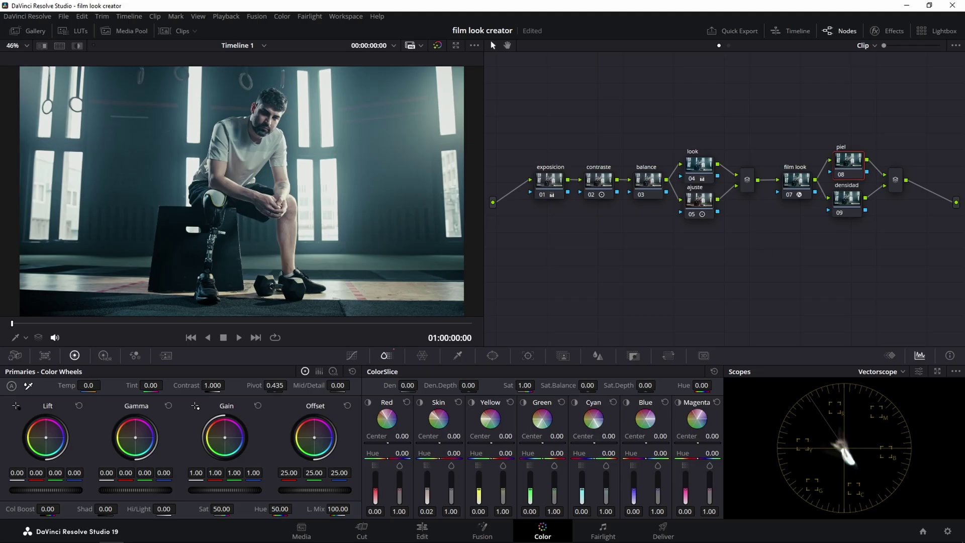
pyautogui.moveTo(427, 496)
pyautogui.mouseDown()
pyautogui.moveTo(427, 481)
pyautogui.moveTo(451, 486)
pyautogui.mouseUp()
pyautogui.click(842, 173)
pyautogui.click(843, 174)
pyautogui.click(845, 202)
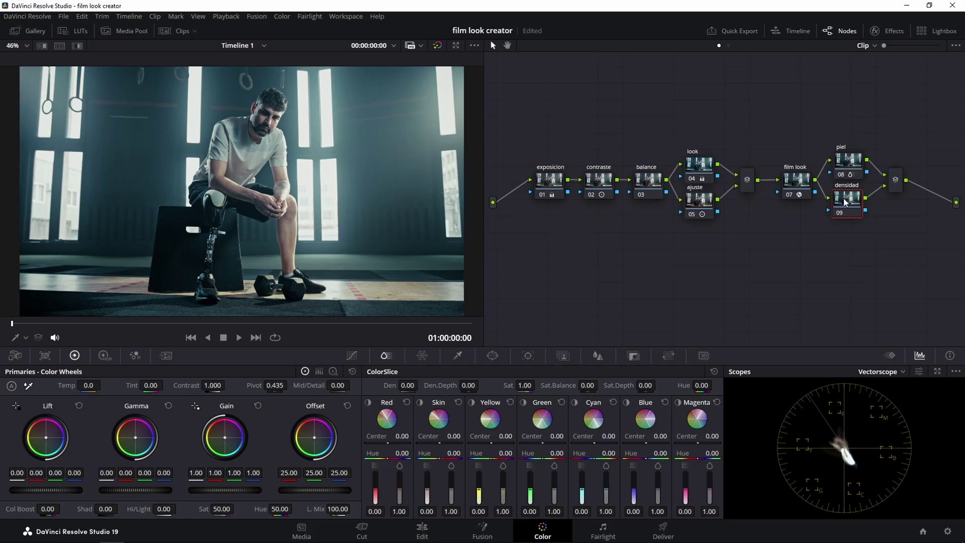
# - Save, then set ColorSlice Cyan density 1.00, saturation 2.00, Red 0.26, Yellow 0.20, Blue 0.28
pyautogui.hotkey('ctrl', 's')
pyautogui.moveTo(582, 494); pyautogui.dragTo(582, 473)
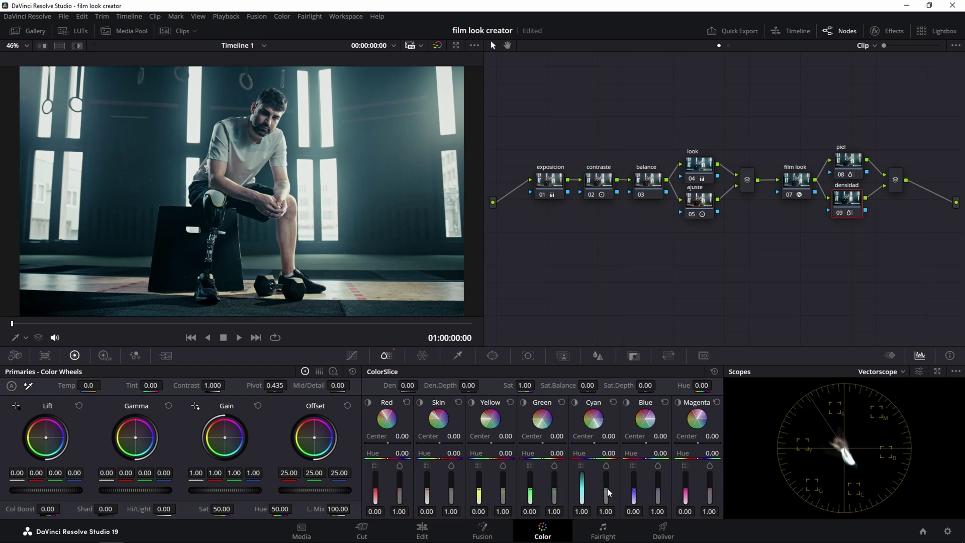
pyautogui.moveTo(608, 493); pyautogui.dragTo(606, 473)
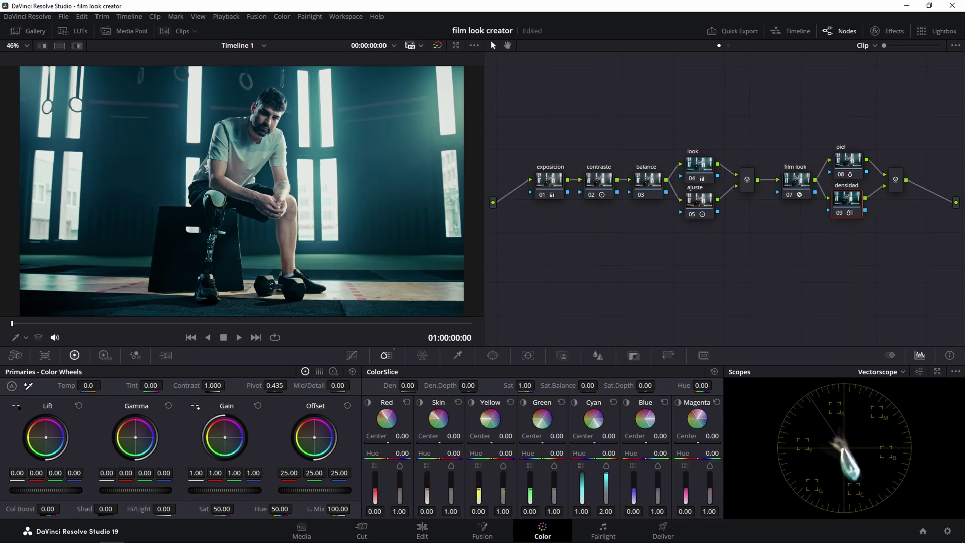
pyautogui.moveTo(375, 495); pyautogui.dragTo(375, 483)
pyautogui.moveTo(482, 488); pyautogui.dragTo(479, 485)
pyautogui.moveTo(634, 490); pyautogui.dragTo(633, 486)
# - Bypass all grades twice to compare the teal look against the original
pyautogui.click(437, 46)
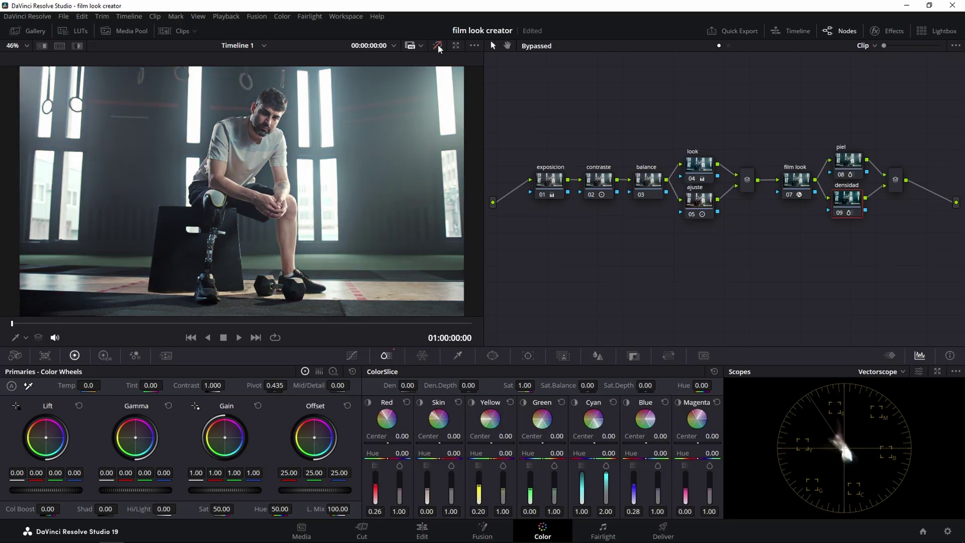
pyautogui.click(438, 46)
pyautogui.click(437, 46)
pyautogui.click(438, 46)
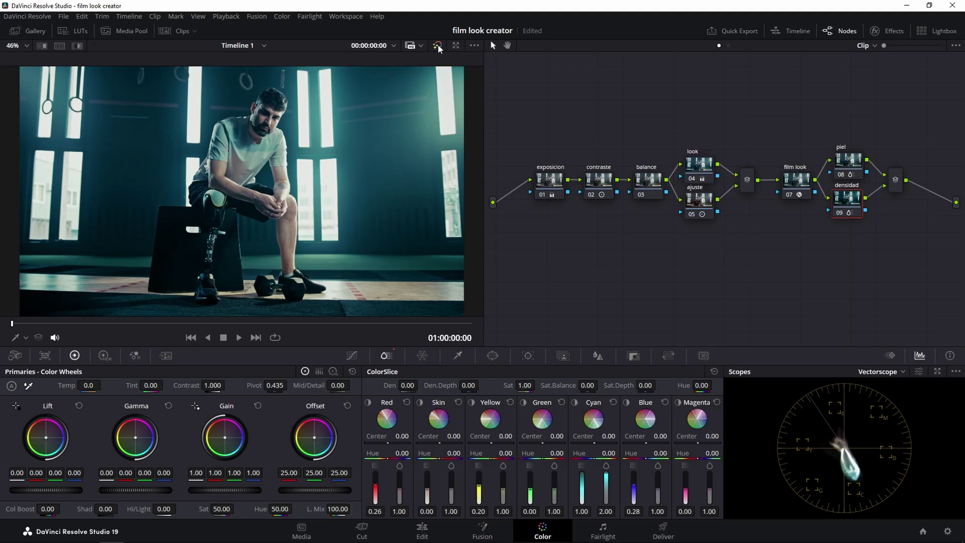
# - Enable Halation in node 07's Film Look Creator with Amount 0.642 and Radius 5.78
pyautogui.click(795, 186)
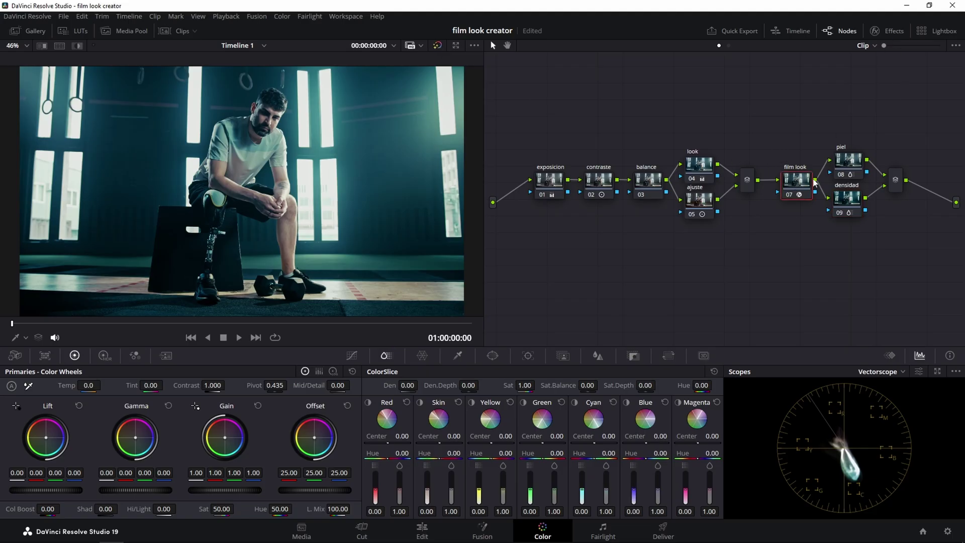
pyautogui.click(888, 36)
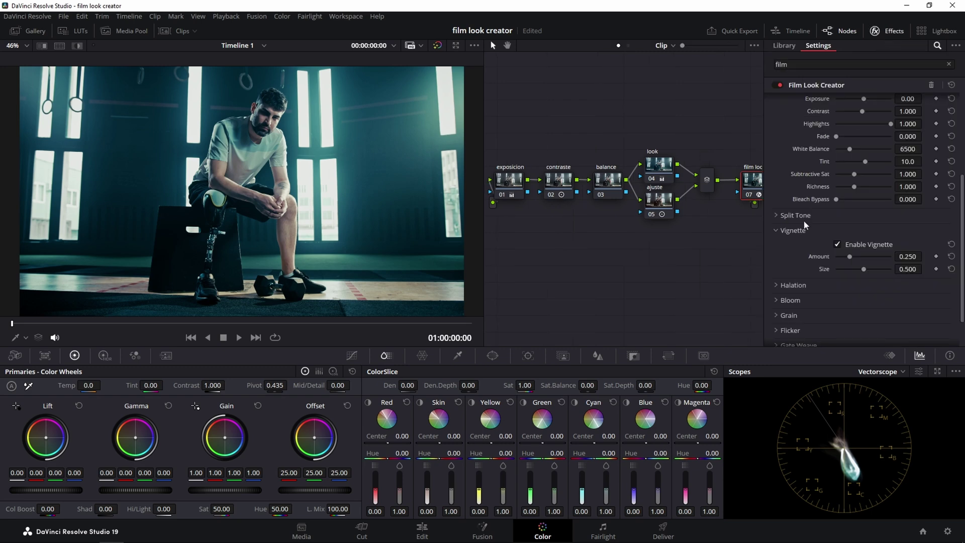
pyautogui.scroll(-2, 798, 236)
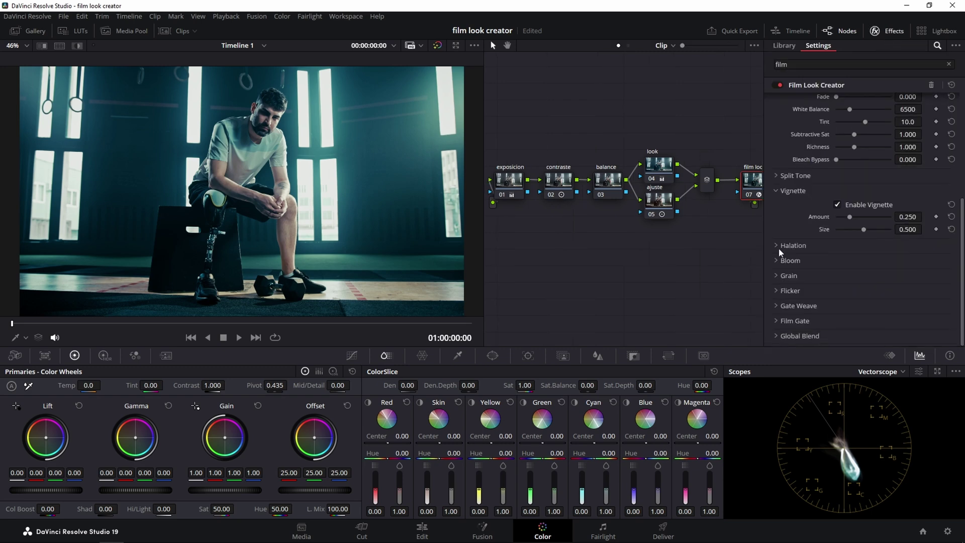
pyautogui.click(779, 246)
pyautogui.click(837, 260)
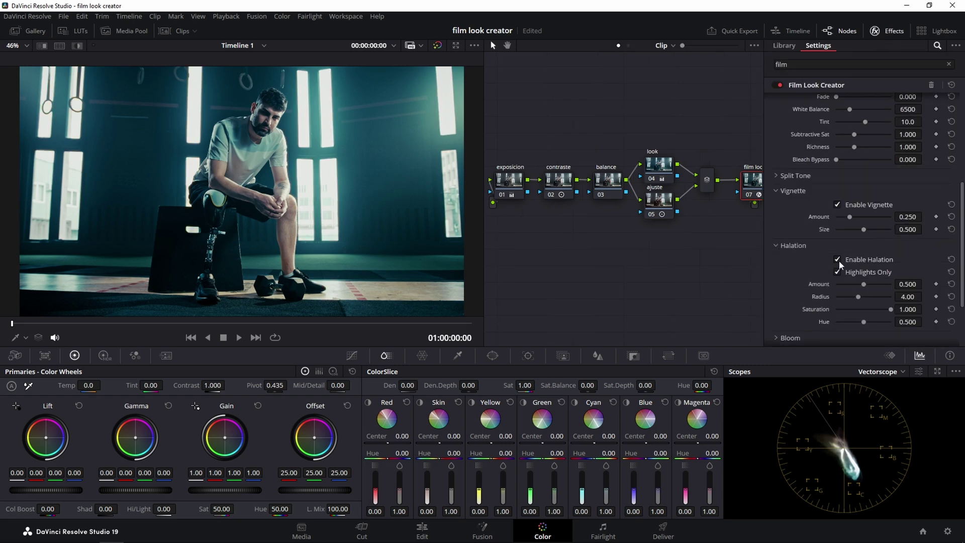
pyautogui.moveTo(864, 285); pyautogui.dragTo(868, 297)
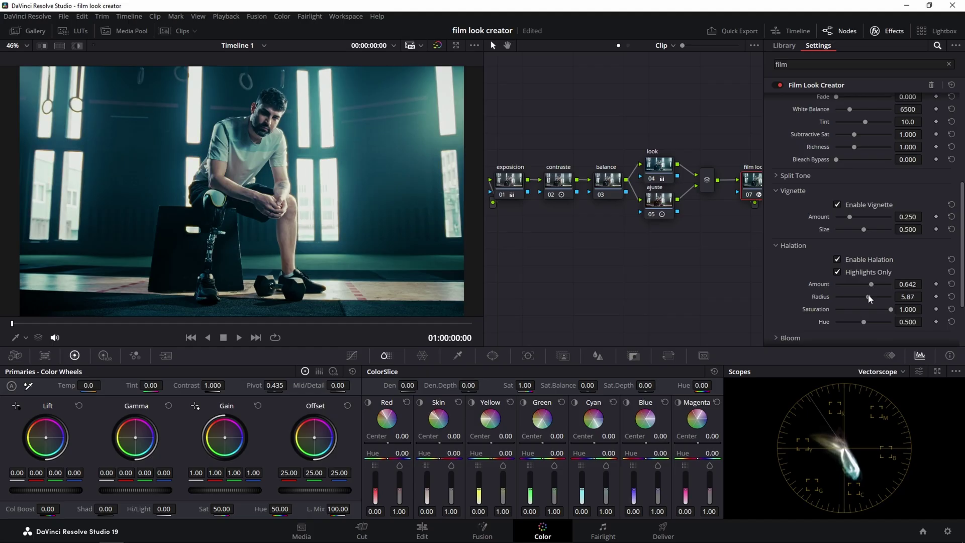
pyautogui.moveTo(868, 298); pyautogui.dragTo(869, 298)
# - Close the Effects panel, compare graded versus original, then play back the teal film look
pyautogui.click(889, 31)
pyautogui.click(437, 46)
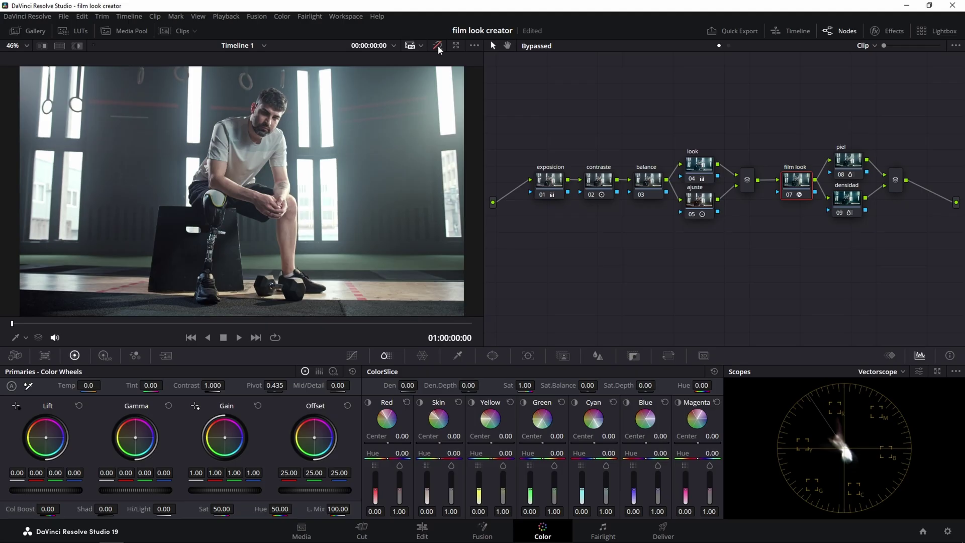
pyautogui.click(437, 46)
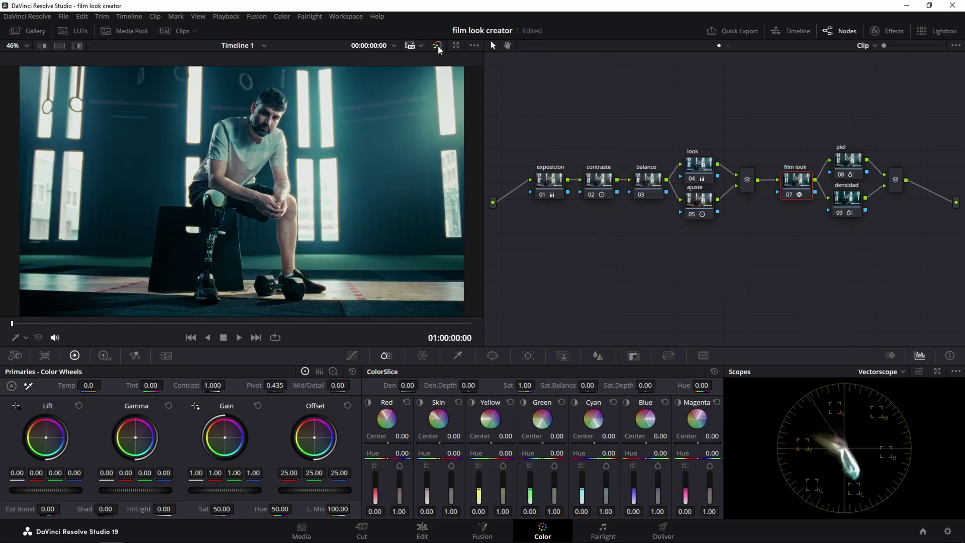
pyautogui.press('space')
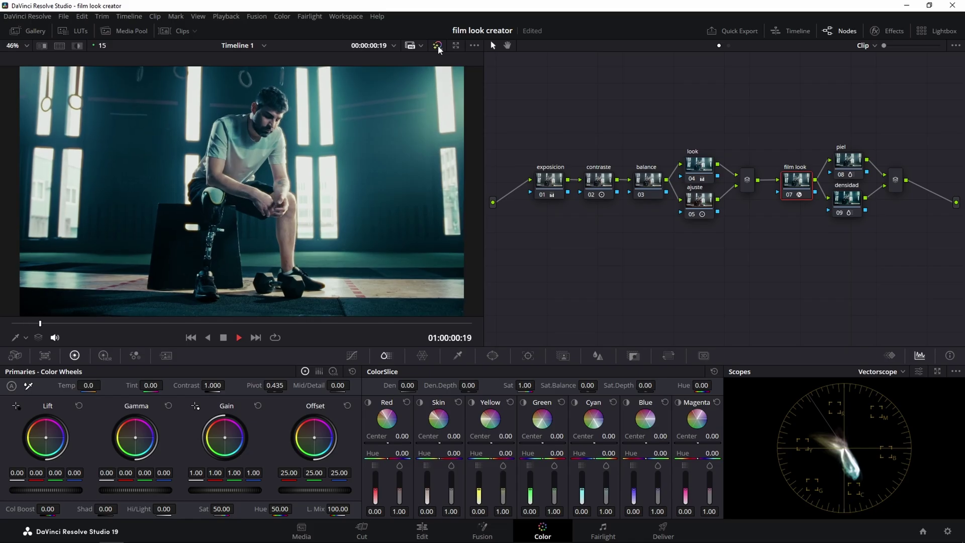